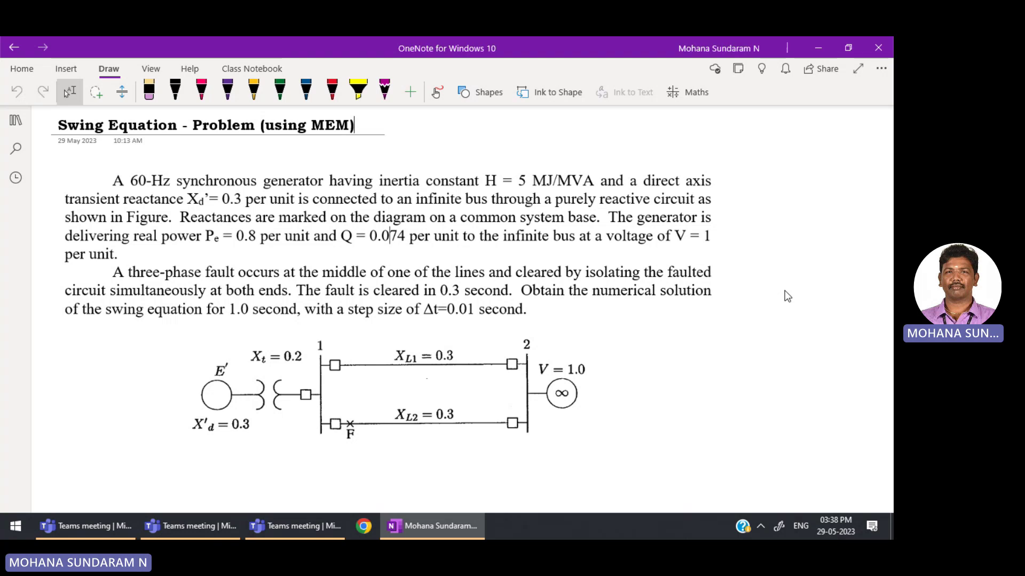
# With the purple pen, handwrite P = 0.8 and Q = 0.074 beside the problem
pyautogui.click(175, 90)
pyautogui.click(227, 90)
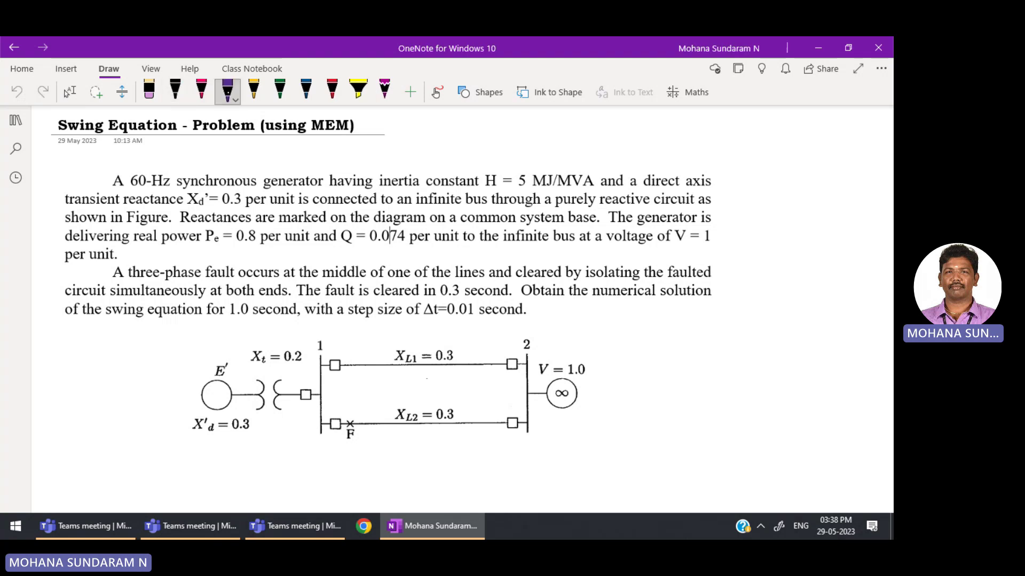
pyautogui.moveTo(729, 201)
pyautogui.mouseDown()
pyautogui.moveTo(730, 221)
pyautogui.moveTo(731, 212)
pyautogui.moveTo(811, 215)
pyautogui.mouseUp()
pyautogui.click(799, 214)
pyautogui.moveTo(746, 239)
pyautogui.mouseDown()
pyautogui.moveTo(737, 248)
pyautogui.moveTo(752, 260)
pyautogui.mouseUp()
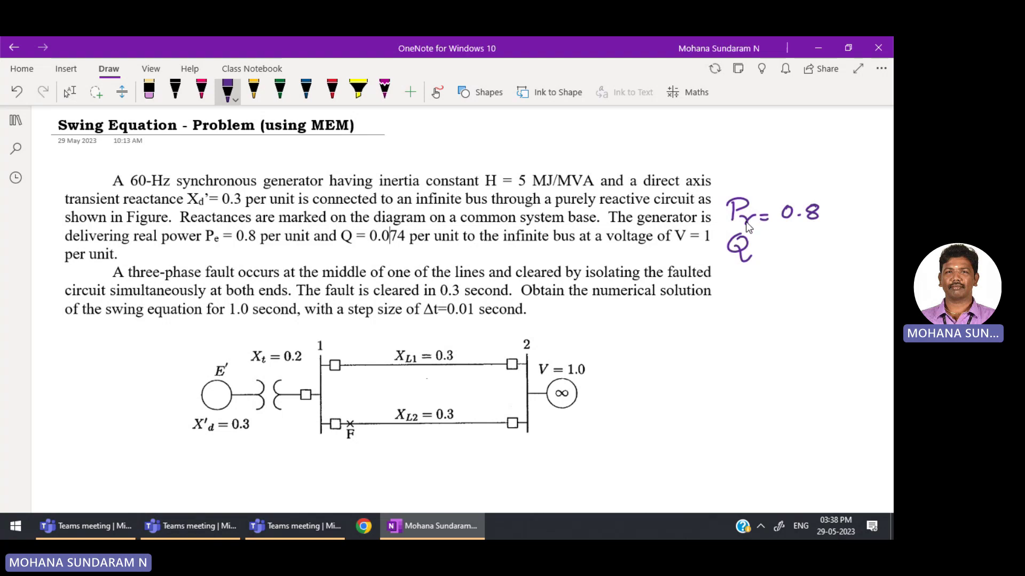
pyautogui.moveTo(741, 216); pyautogui.dragTo(773, 243)
pyautogui.moveTo(764, 250); pyautogui.dragTo(855, 246)
pyautogui.click(800, 247)
pyautogui.moveTo(850, 238); pyautogui.dragTo(849, 263)
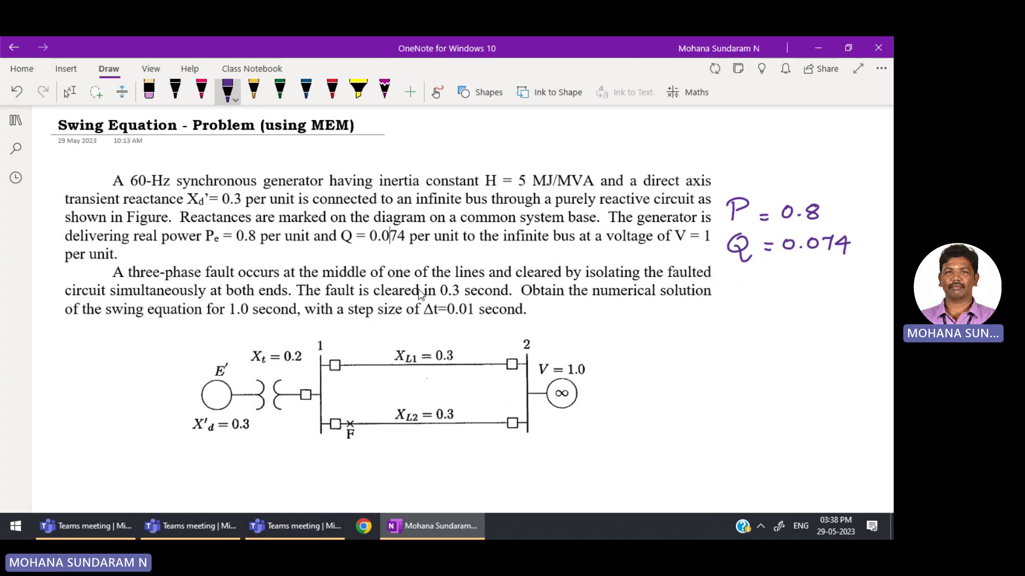
# Mark the fault on X_L2 with an arrow, tick its breakers, underline the 0.3 s clearing time
pyautogui.click(427, 424)
pyautogui.moveTo(394, 450); pyautogui.dragTo(430, 436)
pyautogui.moveTo(329, 409); pyautogui.dragTo(342, 406)
pyautogui.moveTo(517, 406); pyautogui.dragTo(520, 403)
pyautogui.moveTo(356, 300); pyautogui.dragTo(504, 302)
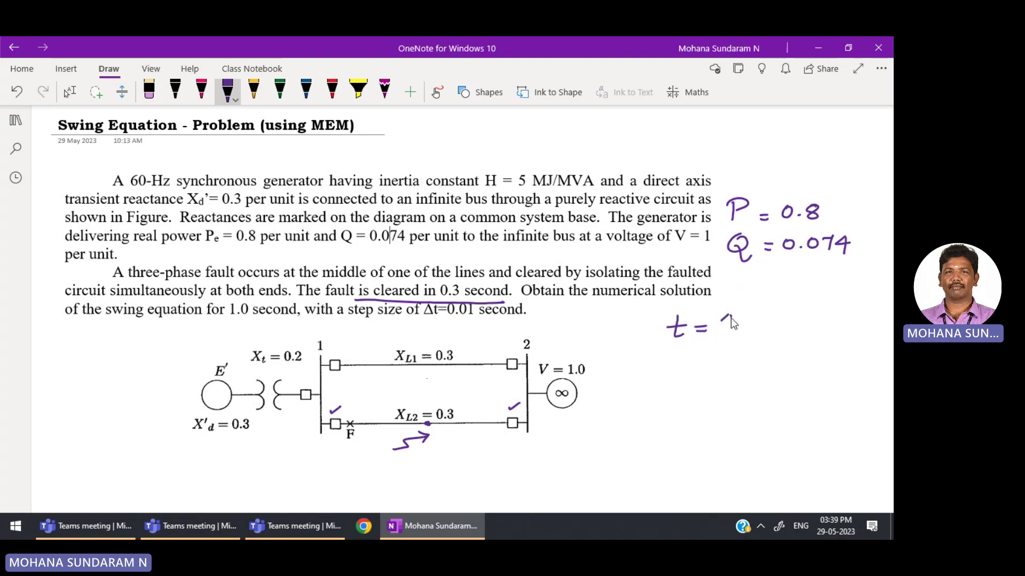
# Handwrite 't = 1 sec' and 'steps of 0 0.01 0.02 0.03 .. 1' in purple, then stop inking
pyautogui.moveTo(760, 318)
pyautogui.mouseDown()
pyautogui.moveTo(751, 331)
pyautogui.moveTo(789, 330)
pyautogui.mouseUp()
pyautogui.moveTo(642, 367); pyautogui.dragTo(668, 366)
pyautogui.click(652, 374)
pyautogui.moveTo(682, 364); pyautogui.dragTo(681, 376)
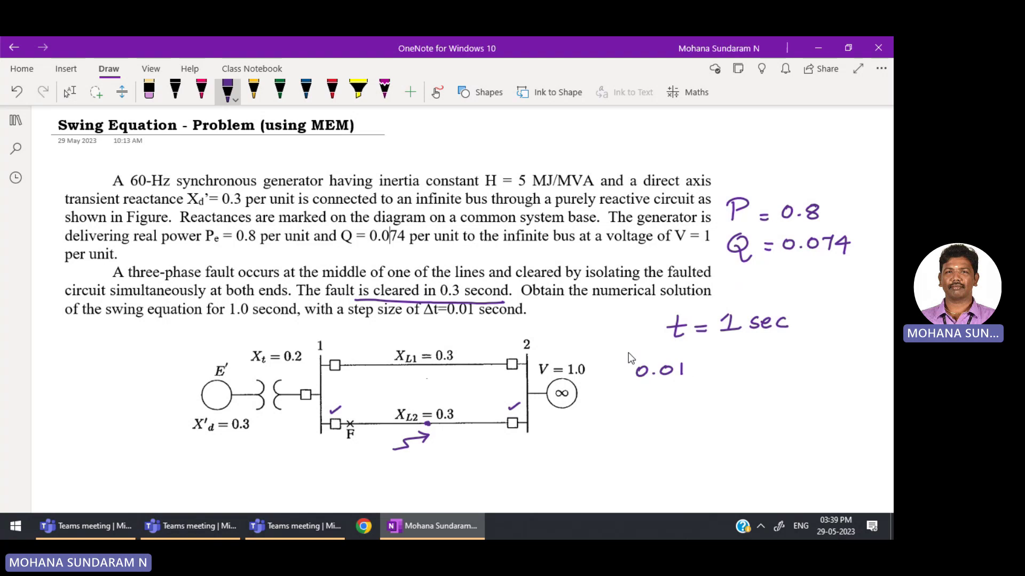
pyautogui.moveTo(628, 348)
pyautogui.mouseDown()
pyautogui.moveTo(666, 342)
pyautogui.moveTo(666, 354)
pyautogui.moveTo(614, 383)
pyautogui.moveTo(712, 364)
pyautogui.mouseUp()
pyautogui.click(726, 368)
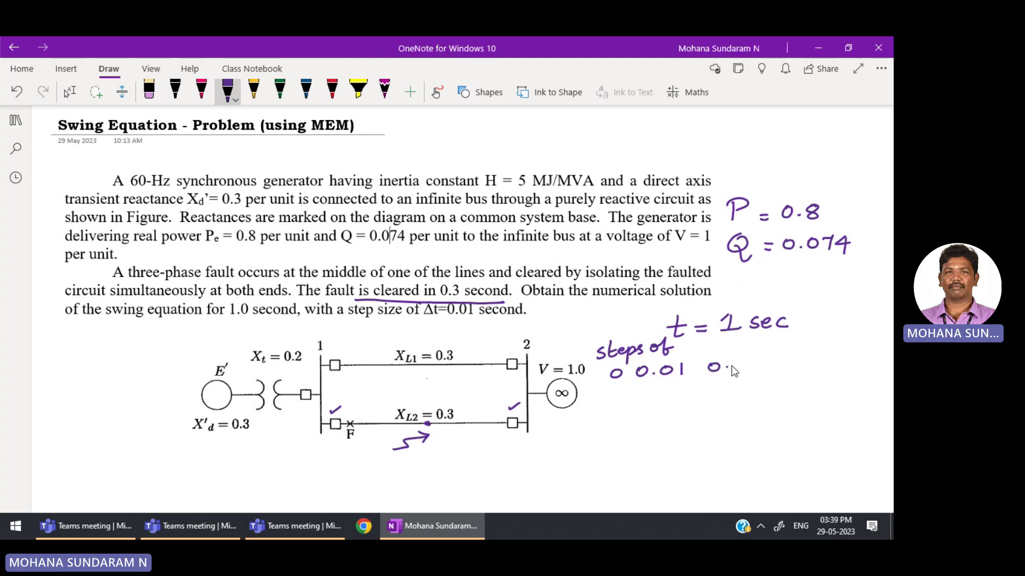
pyautogui.moveTo(787, 359)
pyautogui.mouseDown()
pyautogui.moveTo(817, 364)
pyautogui.moveTo(864, 346)
pyautogui.moveTo(862, 363)
pyautogui.mouseUp()
pyautogui.click(794, 366)
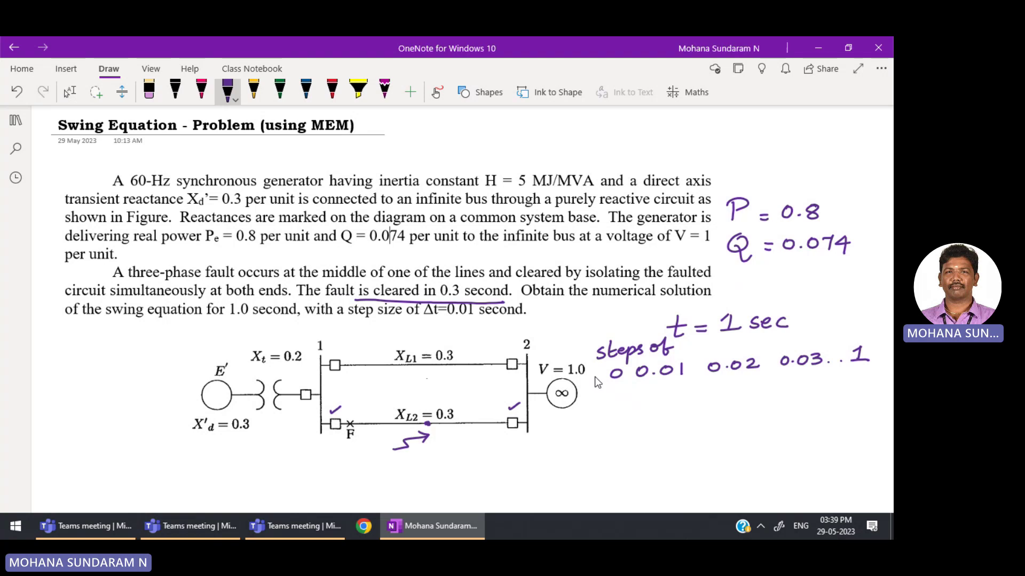
pyautogui.press('Escape')
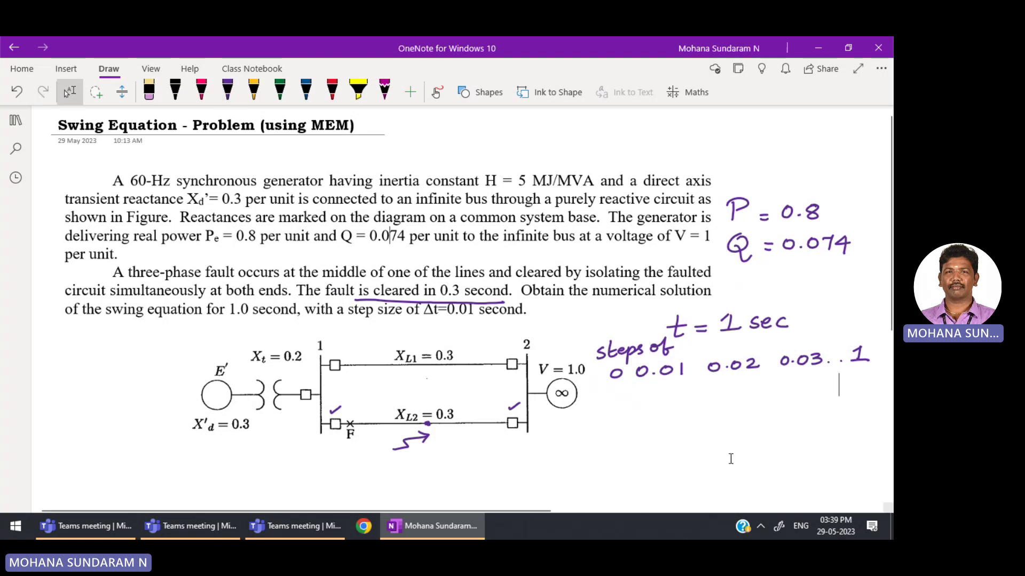
# Erase the clearing-time underline, X_L2 arrow, breaker tick, fault dot and time-step notes
pyautogui.scroll(-3, 731, 459)
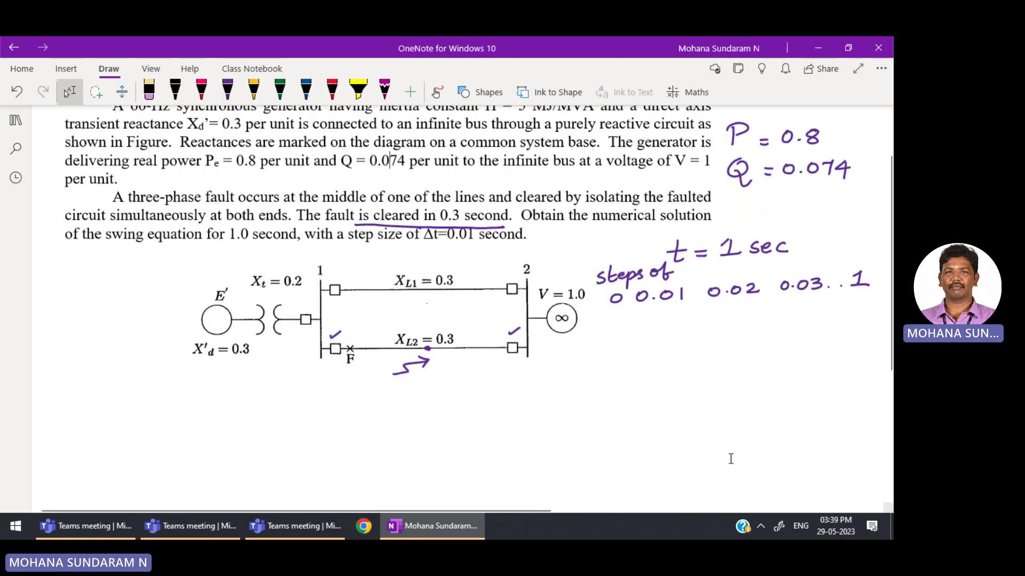
pyautogui.click(424, 228)
pyautogui.click(411, 367)
pyautogui.click(334, 335)
pyautogui.click(427, 348)
pyautogui.moveTo(644, 320)
pyautogui.mouseDown()
pyautogui.moveTo(639, 275)
pyautogui.moveTo(829, 270)
pyautogui.moveTo(618, 289)
pyautogui.moveTo(877, 266)
pyautogui.moveTo(777, 241)
pyautogui.moveTo(621, 274)
pyautogui.moveTo(690, 290)
pyautogui.moveTo(745, 270)
pyautogui.moveTo(723, 250)
pyautogui.moveTo(679, 298)
pyautogui.moveTo(832, 283)
pyautogui.moveTo(866, 289)
pyautogui.mouseUp()
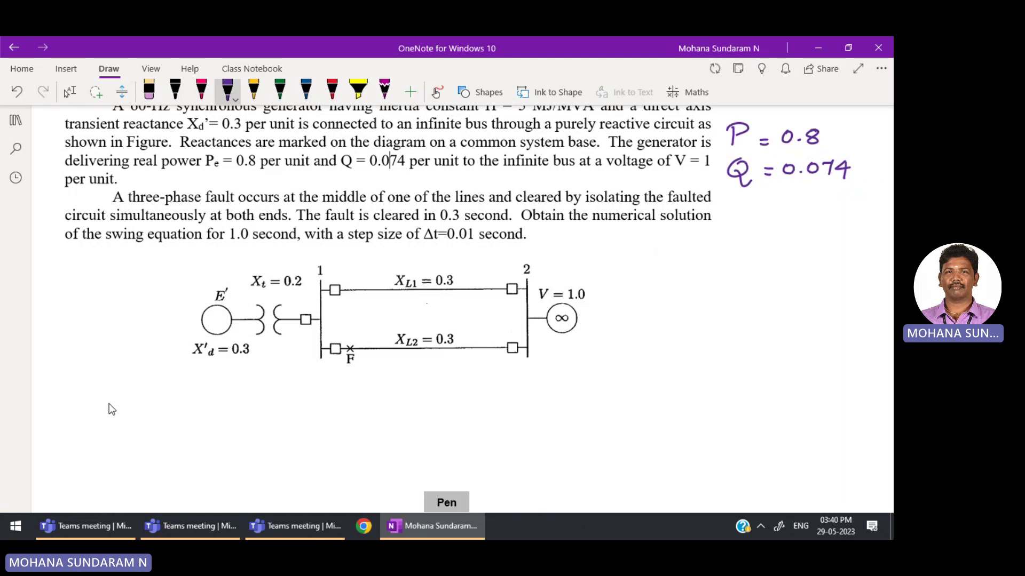
# Write an underlined 'Before fault' heading and X1 = 0.3 + 0.2 + (0.3 || 0.3) = 0.65
pyautogui.moveTo(92, 392)
pyautogui.mouseDown()
pyautogui.moveTo(93, 415)
pyautogui.moveTo(133, 401)
pyautogui.moveTo(163, 405)
pyautogui.moveTo(184, 428)
pyautogui.moveTo(213, 405)
pyautogui.moveTo(245, 408)
pyautogui.moveTo(249, 393)
pyautogui.mouseUp()
pyautogui.moveTo(123, 420); pyautogui.dragTo(229, 420)
pyautogui.moveTo(339, 396)
pyautogui.mouseDown()
pyautogui.moveTo(324, 414)
pyautogui.moveTo(341, 414)
pyautogui.mouseUp()
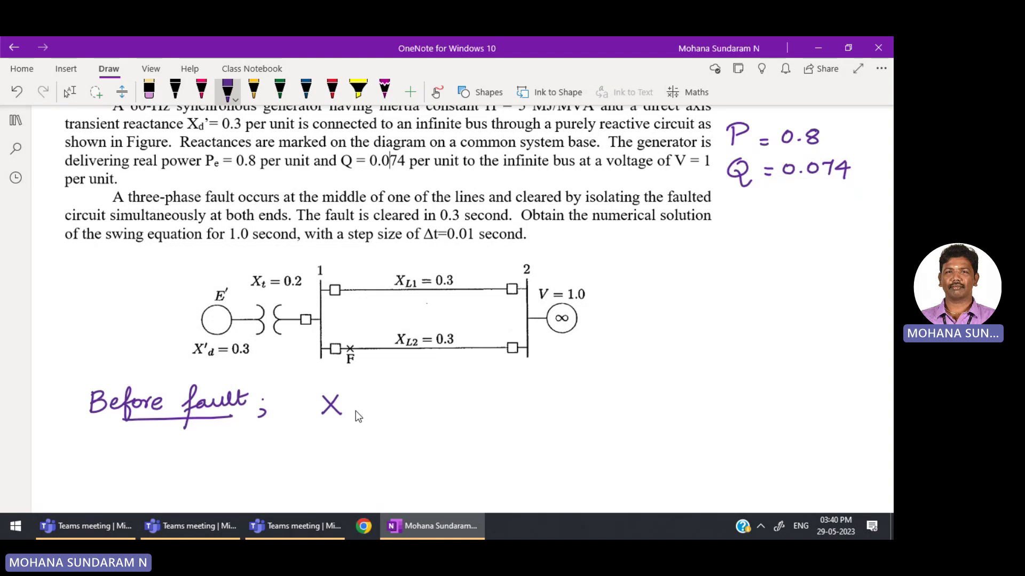
pyautogui.moveTo(364, 405); pyautogui.dragTo(457, 404)
pyautogui.click(412, 406)
pyautogui.moveTo(449, 396)
pyautogui.mouseDown()
pyautogui.moveTo(450, 411)
pyautogui.moveTo(475, 396)
pyautogui.moveTo(541, 397)
pyautogui.mouseUp()
pyautogui.moveTo(533, 390); pyautogui.dragTo(532, 404)
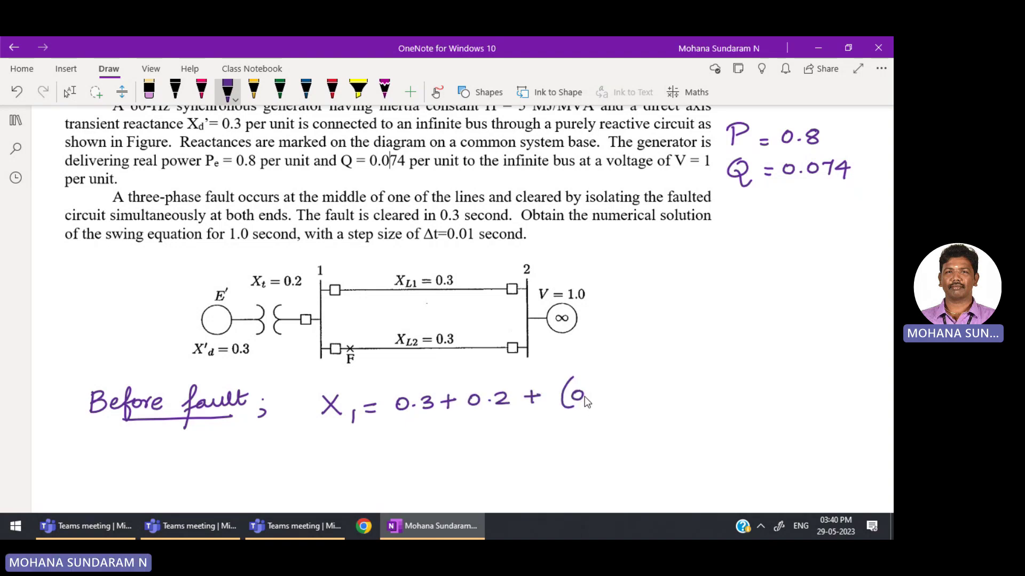
pyautogui.moveTo(598, 392); pyautogui.dragTo(601, 405)
pyautogui.moveTo(651, 383)
pyautogui.mouseDown()
pyautogui.moveTo(685, 391)
pyautogui.moveTo(676, 401)
pyautogui.mouseUp()
pyautogui.click(666, 396)
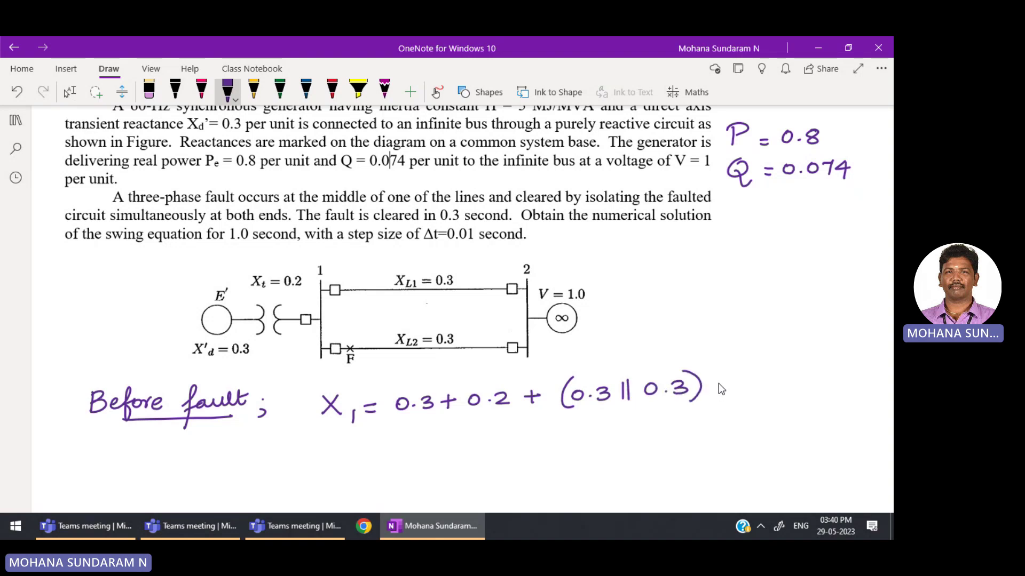
pyautogui.click(766, 401)
pyautogui.moveTo(786, 370); pyautogui.dragTo(789, 383)
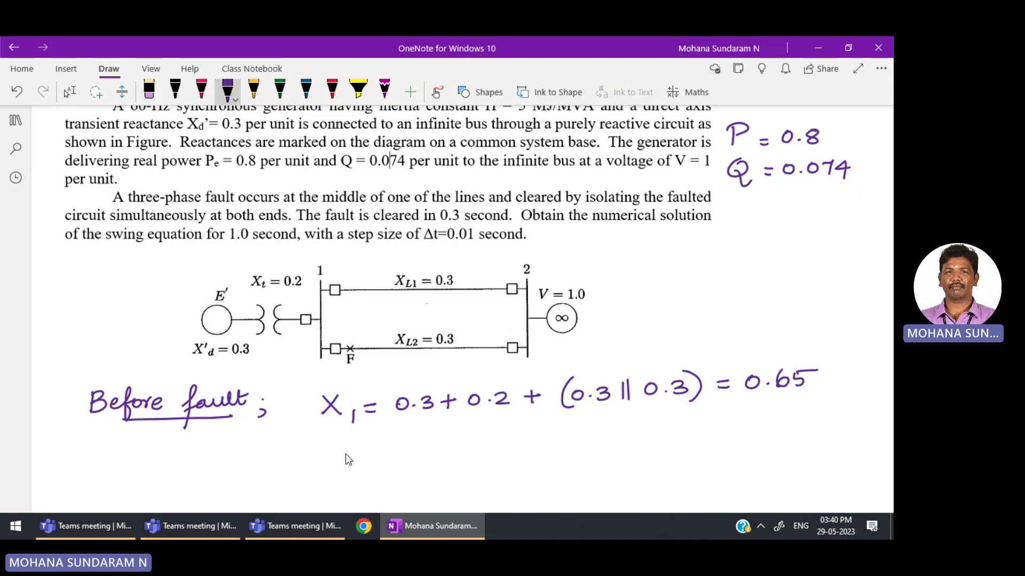
# Write the current equation I = S*/V* = (0.8 − j0.074)/1∠0 below X1
pyautogui.moveTo(320, 444); pyautogui.dragTo(344, 442)
pyautogui.moveTo(332, 444)
pyautogui.mouseDown()
pyautogui.moveTo(332, 466)
pyautogui.moveTo(380, 456)
pyautogui.mouseUp()
pyautogui.moveTo(421, 441)
pyautogui.mouseDown()
pyautogui.moveTo(407, 458)
pyautogui.moveTo(434, 440)
pyautogui.mouseUp()
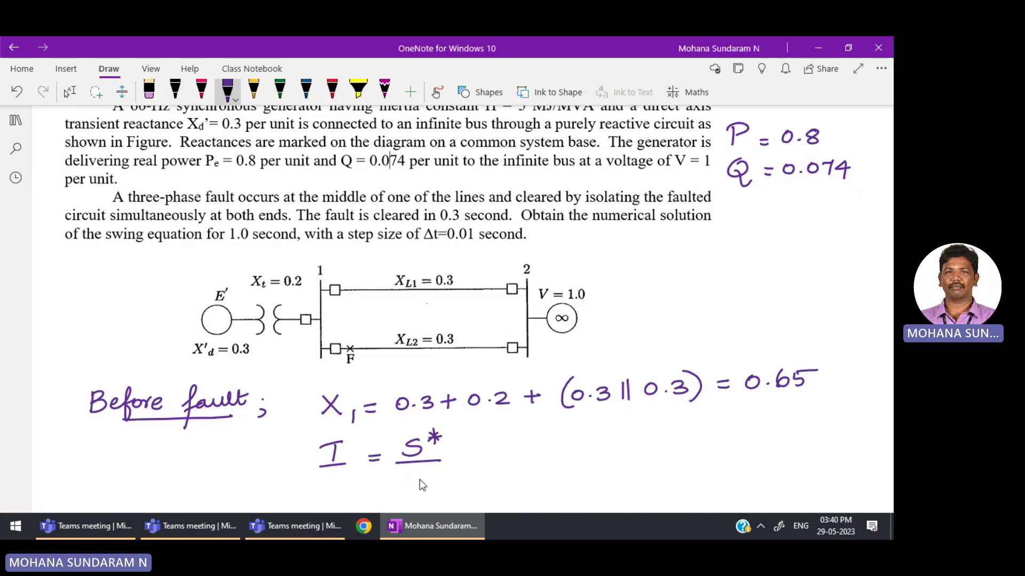
pyautogui.moveTo(407, 476)
pyautogui.mouseDown()
pyautogui.moveTo(428, 478)
pyautogui.moveTo(434, 493)
pyautogui.moveTo(442, 480)
pyautogui.mouseUp()
pyautogui.moveTo(504, 441); pyautogui.dragTo(496, 446)
pyautogui.moveTo(579, 436); pyautogui.dragTo(632, 438)
pyautogui.moveTo(502, 462); pyautogui.dragTo(638, 453)
pyautogui.moveTo(573, 476); pyautogui.dragTo(571, 480)
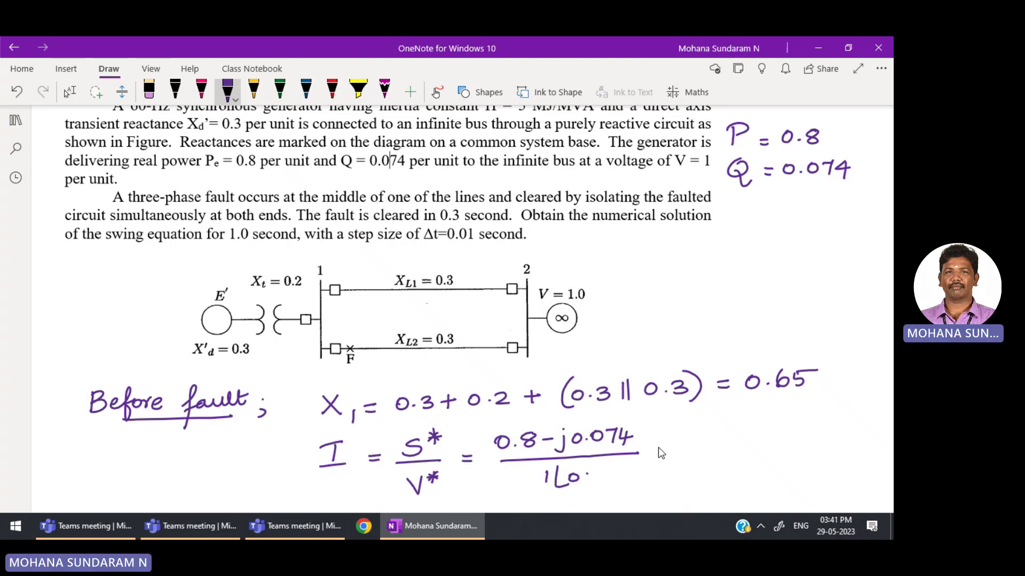
# Handwrite E′ = V + jX I = 1.17∠26.387° below the current equation
pyautogui.scroll(-3, 678, 431)
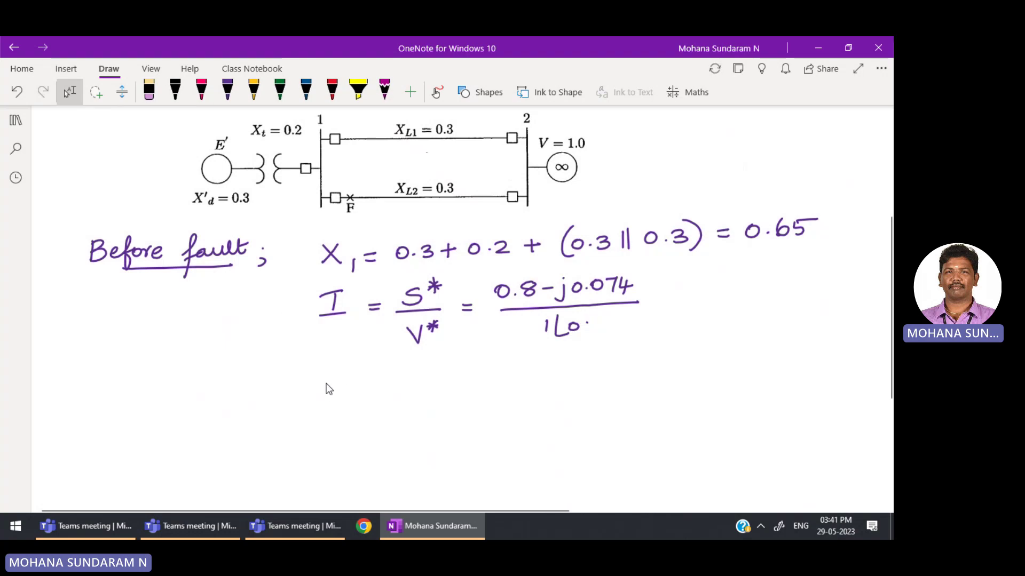
pyautogui.moveTo(268, 389)
pyautogui.mouseDown()
pyautogui.moveTo(278, 407)
pyautogui.moveTo(282, 387)
pyautogui.mouseUp()
pyautogui.moveTo(264, 398)
pyautogui.mouseDown()
pyautogui.moveTo(283, 380)
pyautogui.moveTo(299, 399)
pyautogui.moveTo(342, 386)
pyautogui.mouseUp()
pyautogui.moveTo(352, 393)
pyautogui.mouseDown()
pyautogui.moveTo(367, 394)
pyautogui.moveTo(360, 401)
pyautogui.moveTo(375, 410)
pyautogui.moveTo(405, 382)
pyautogui.moveTo(432, 396)
pyautogui.mouseUp()
pyautogui.moveTo(425, 397); pyautogui.dragTo(440, 396)
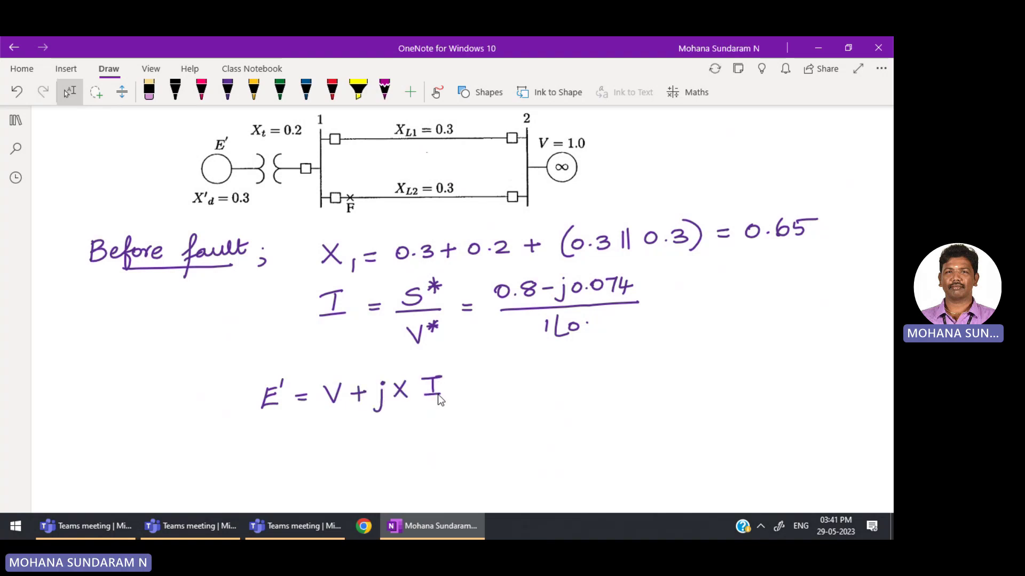
pyautogui.moveTo(516, 381); pyautogui.dragTo(517, 391)
pyautogui.moveTo(569, 368)
pyautogui.mouseDown()
pyautogui.moveTo(578, 400)
pyautogui.moveTo(590, 381)
pyautogui.moveTo(624, 390)
pyautogui.mouseUp()
pyautogui.moveTo(643, 368)
pyautogui.mouseDown()
pyautogui.moveTo(635, 380)
pyautogui.moveTo(670, 367)
pyautogui.moveTo(688, 378)
pyautogui.mouseUp()
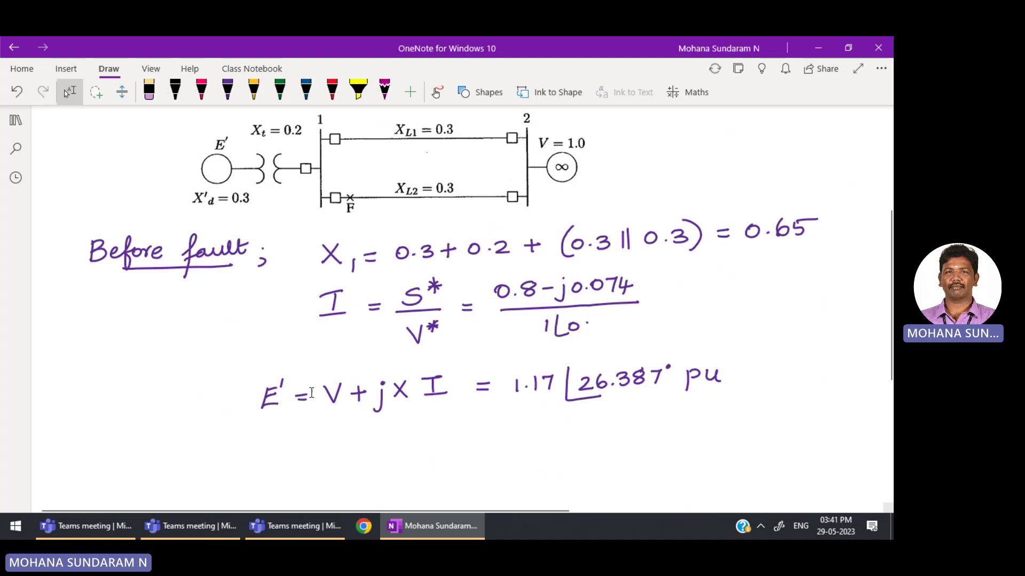
# In blue ink, draw an arrow from 26.387° labelled 'initial rotor angle'
pyautogui.scroll(-2, 331, 340)
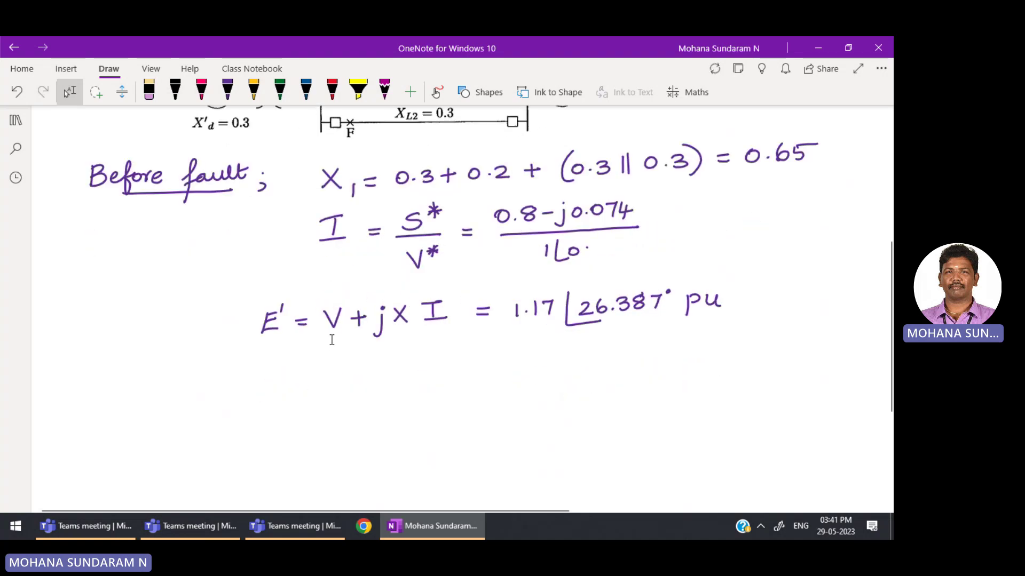
pyautogui.click(228, 91)
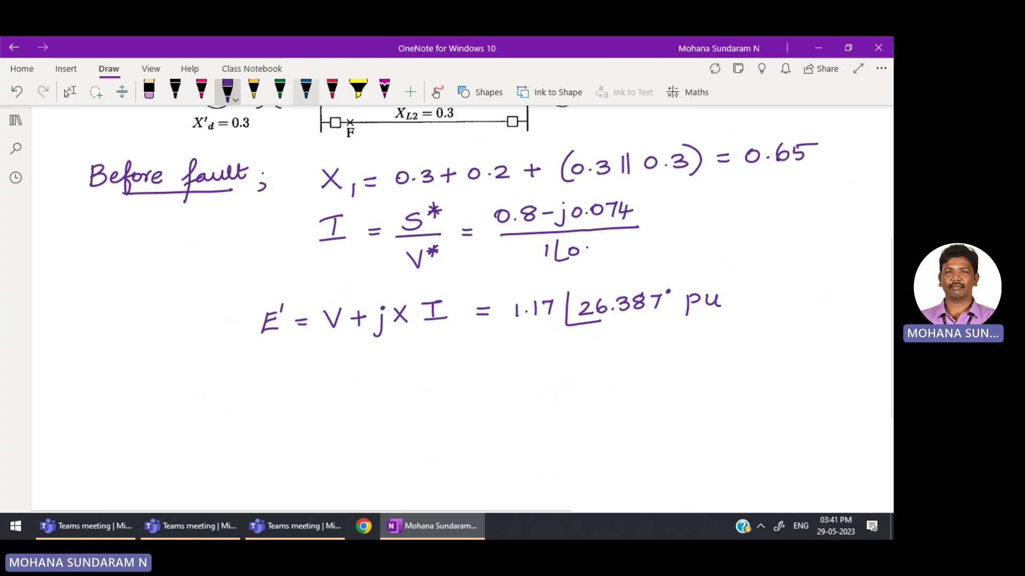
pyautogui.click(306, 91)
pyautogui.moveTo(628, 317); pyautogui.dragTo(627, 362)
pyautogui.moveTo(617, 350)
pyautogui.mouseDown()
pyautogui.moveTo(623, 361)
pyautogui.moveTo(635, 351)
pyautogui.mouseUp()
pyautogui.moveTo(511, 395); pyautogui.dragTo(553, 394)
pyautogui.moveTo(523, 389)
pyautogui.mouseDown()
pyautogui.moveTo(547, 374)
pyautogui.moveTo(540, 389)
pyautogui.moveTo(525, 383)
pyautogui.moveTo(709, 383)
pyautogui.mouseUp()
# In red ink, write the heading 'Initial conditions:' and underline it
pyautogui.scroll(-5, 709, 384)
pyautogui.click(69, 92)
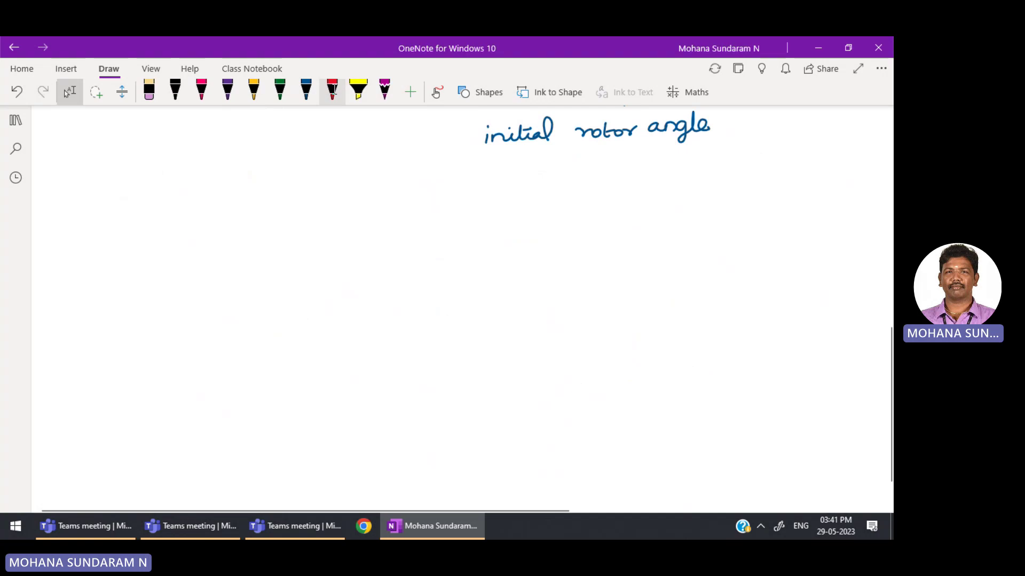
pyautogui.click(332, 90)
pyautogui.moveTo(99, 184); pyautogui.dragTo(98, 205)
pyautogui.moveTo(83, 193)
pyautogui.mouseDown()
pyautogui.moveTo(110, 182)
pyautogui.moveTo(126, 198)
pyautogui.moveTo(151, 181)
pyautogui.moveTo(157, 202)
pyautogui.moveTo(151, 191)
pyautogui.mouseUp()
pyautogui.moveTo(158, 194)
pyautogui.mouseDown()
pyautogui.moveTo(241, 183)
pyautogui.moveTo(278, 193)
pyautogui.moveTo(247, 183)
pyautogui.mouseUp()
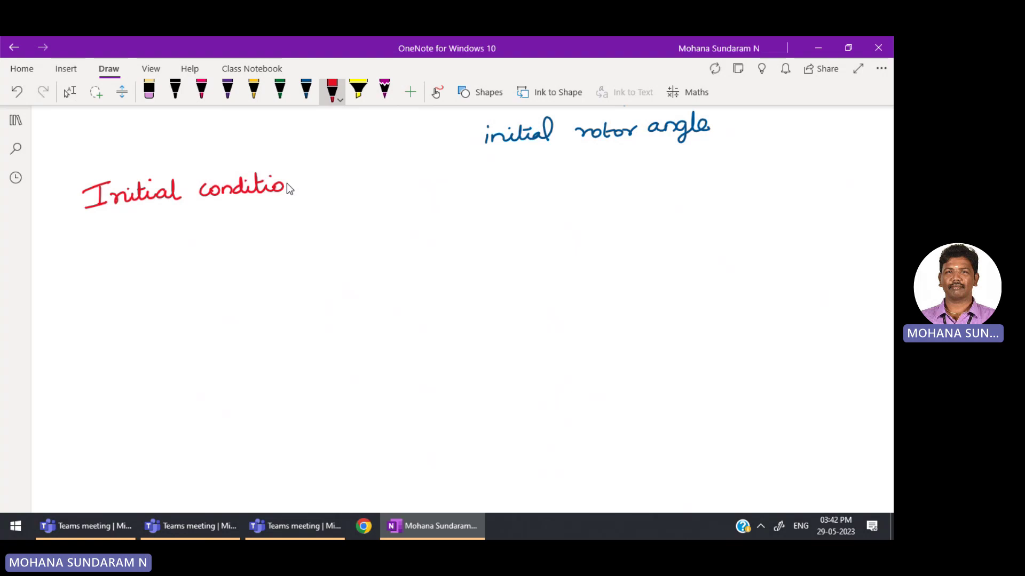
pyautogui.moveTo(313, 179); pyautogui.dragTo(305, 189)
pyautogui.click(327, 181)
pyautogui.click(327, 187)
pyautogui.moveTo(101, 218); pyautogui.dragTo(319, 199)
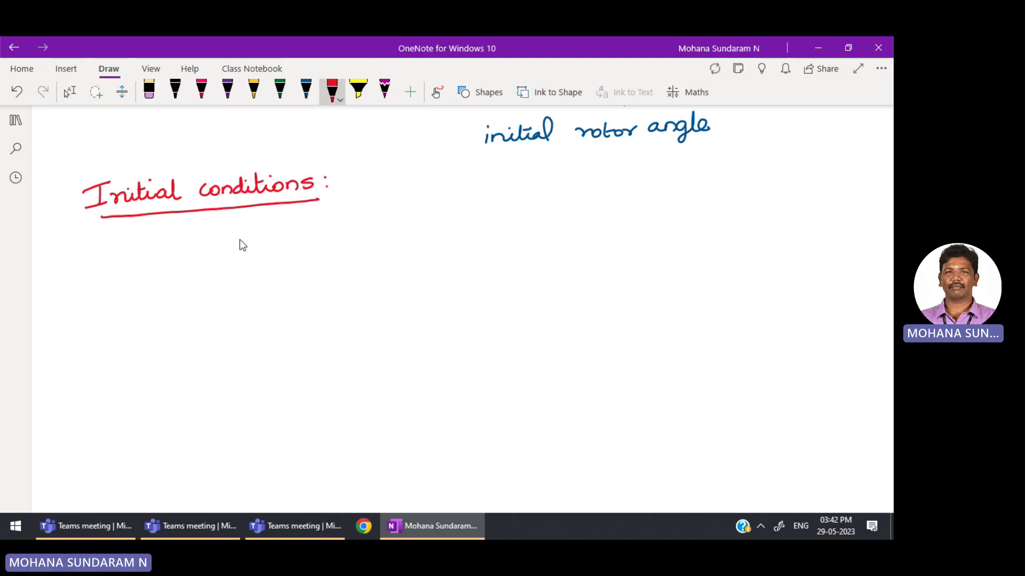
# List δ0 = 26.387° = 0.46055 rad as a starred item and begin a second item, Δω0
pyautogui.moveTo(213, 245)
pyautogui.mouseDown()
pyautogui.moveTo(203, 263)
pyautogui.moveTo(259, 235)
pyautogui.moveTo(265, 248)
pyautogui.moveTo(315, 236)
pyautogui.moveTo(319, 247)
pyautogui.moveTo(328, 232)
pyautogui.moveTo(338, 242)
pyautogui.moveTo(375, 229)
pyautogui.mouseUp()
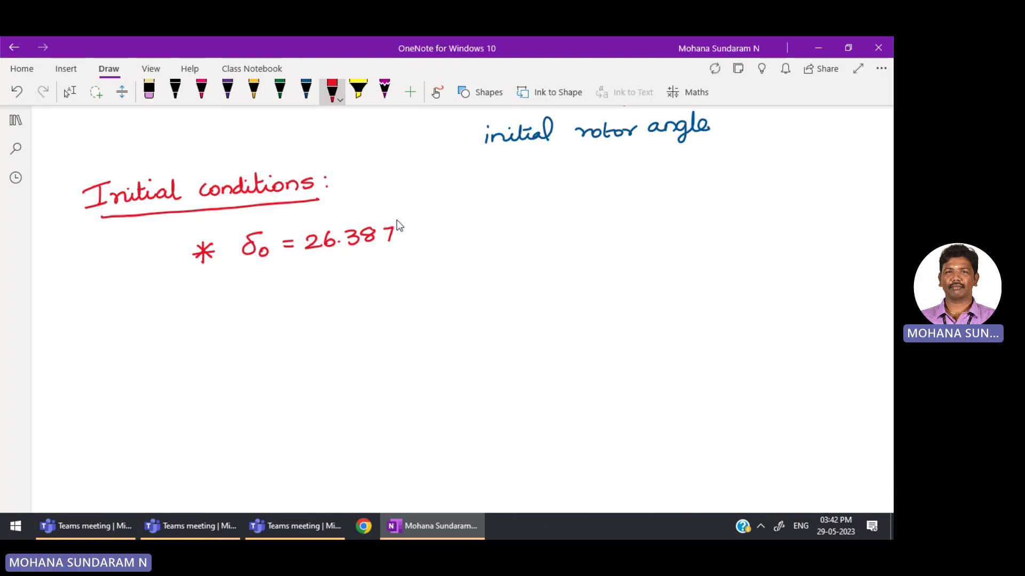
pyautogui.moveTo(444, 227)
pyautogui.mouseDown()
pyautogui.moveTo(445, 239)
pyautogui.moveTo(534, 216)
pyautogui.moveTo(569, 237)
pyautogui.moveTo(614, 228)
pyautogui.mouseUp()
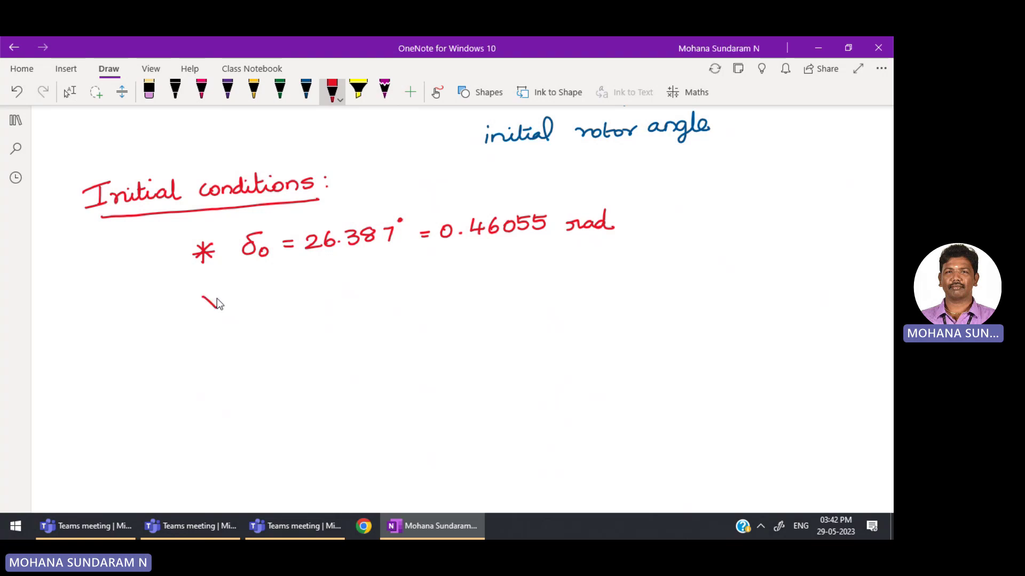
pyautogui.moveTo(213, 293); pyautogui.dragTo(205, 315)
pyautogui.moveTo(253, 289); pyautogui.dragTo(322, 298)
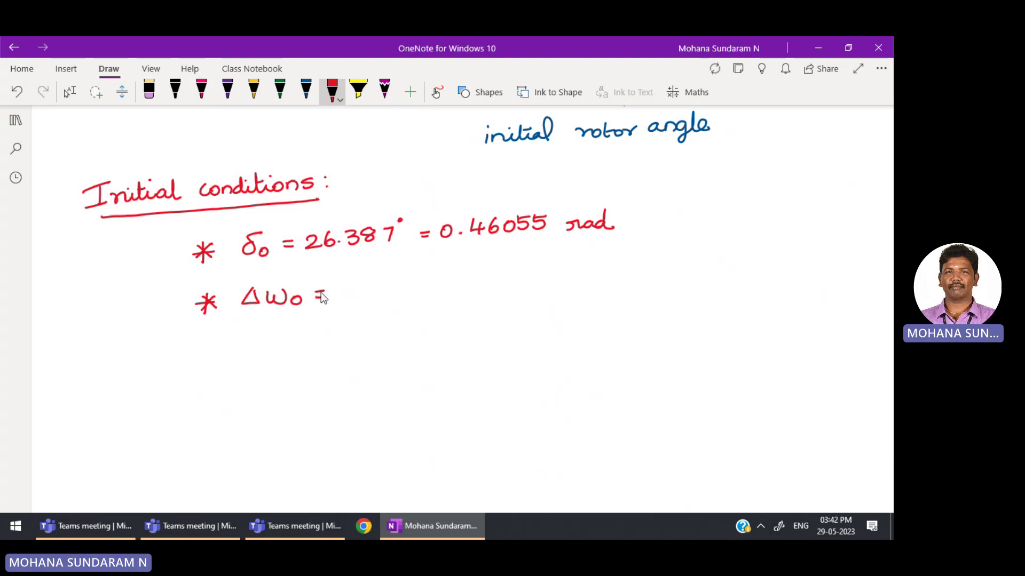